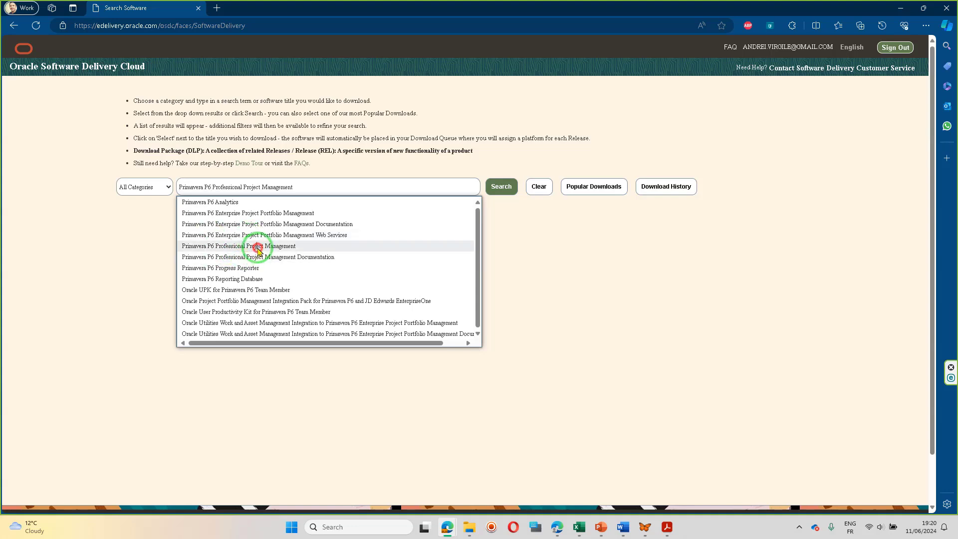
Search for Primavera P6 Professional Project Management and add the 23.12.0.0.0 download package to the download queue.
{"action": "left_click", "coordinate": [258, 249]}
{"action": "left_click", "coordinate": [501, 187]}
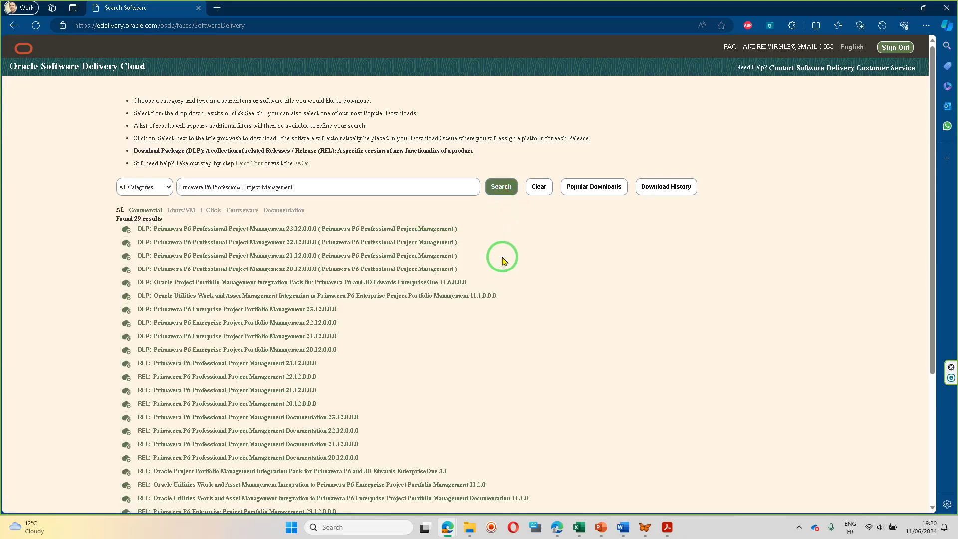
{"action": "left_click", "coordinate": [292, 230]}
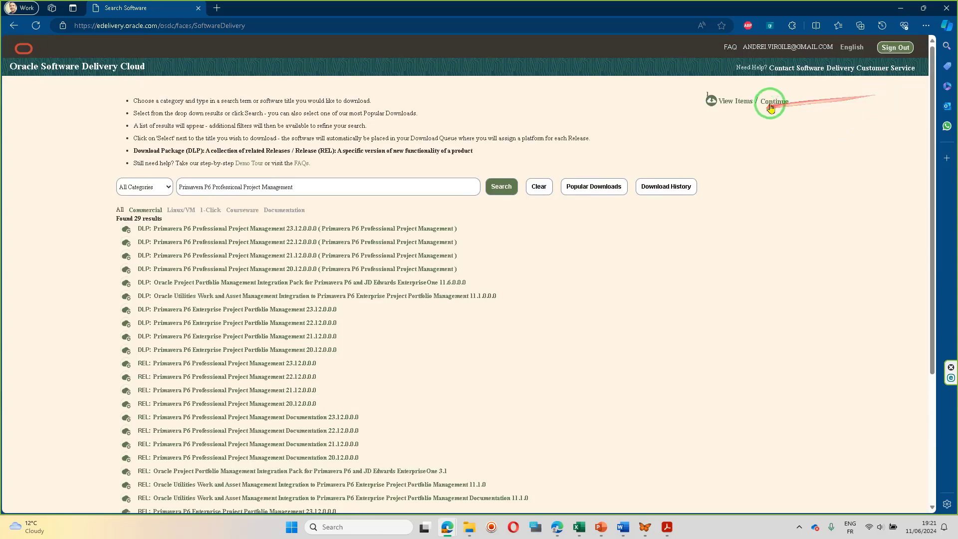
Continue to the download queue and choose Microsoft Windows x64 (64-bit) as the platform for the Project Management release.
{"action": "left_click", "coordinate": [773, 102]}
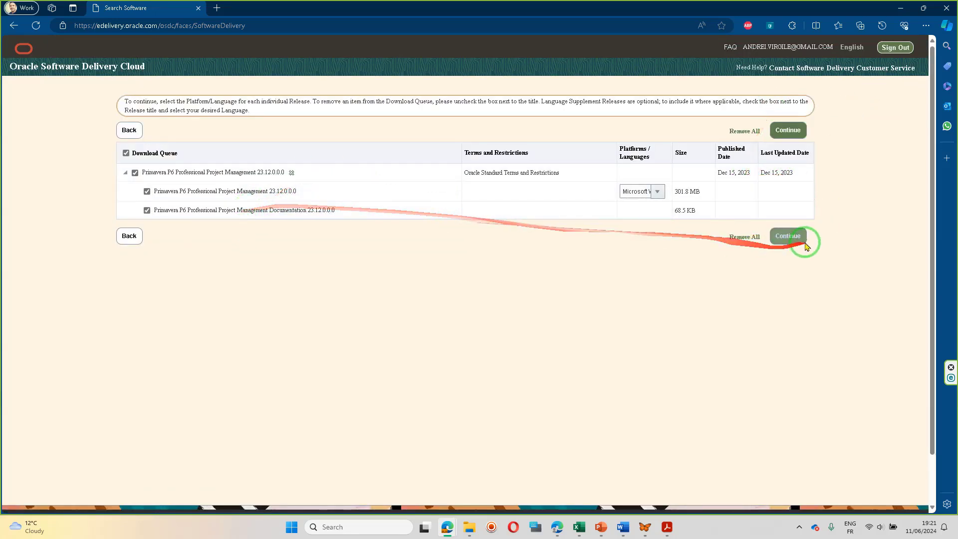
{"action": "left_click", "coordinate": [657, 193]}
{"action": "left_click", "coordinate": [658, 215]}
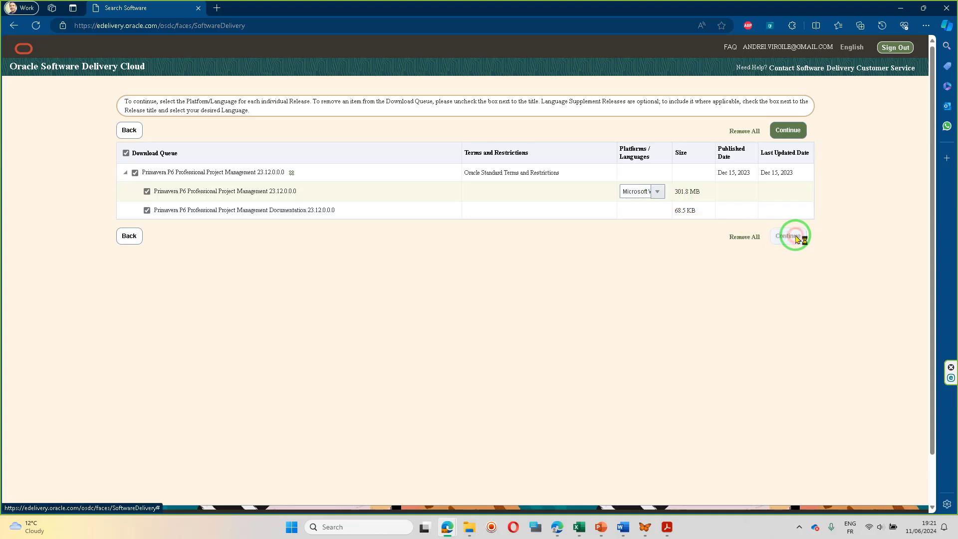
Read through to the end of the Oracle License Agreement, accept it and continue to the file list.
{"action": "scroll", "coordinate": [796, 239], "scroll_direction": "down", "scroll_amount": 2}
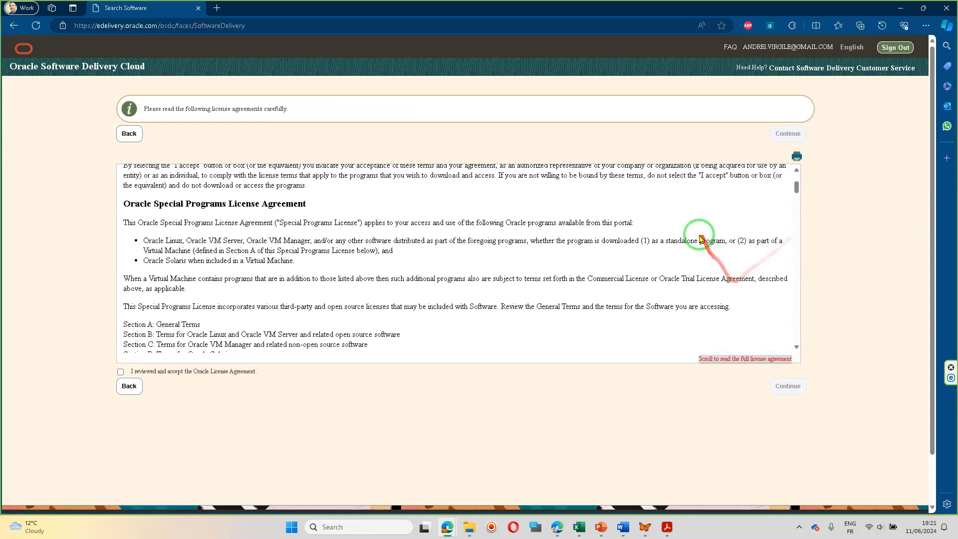
{"action": "scroll", "coordinate": [552, 227], "scroll_direction": "up", "scroll_amount": 2}
{"action": "scroll", "coordinate": [738, 212], "scroll_direction": "down", "scroll_amount": 1}
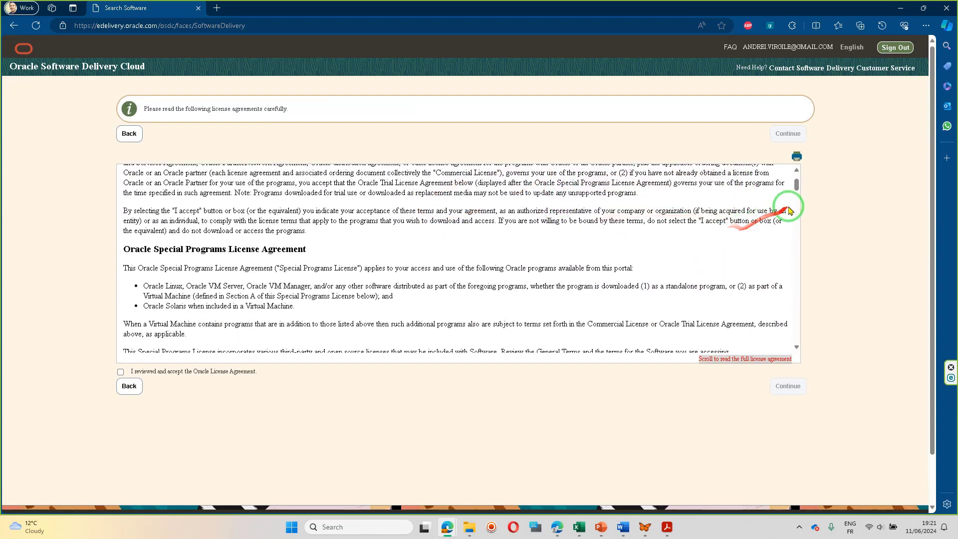
{"action": "left_click_drag", "start_coordinate": [796, 181], "coordinate": [815, 361]}
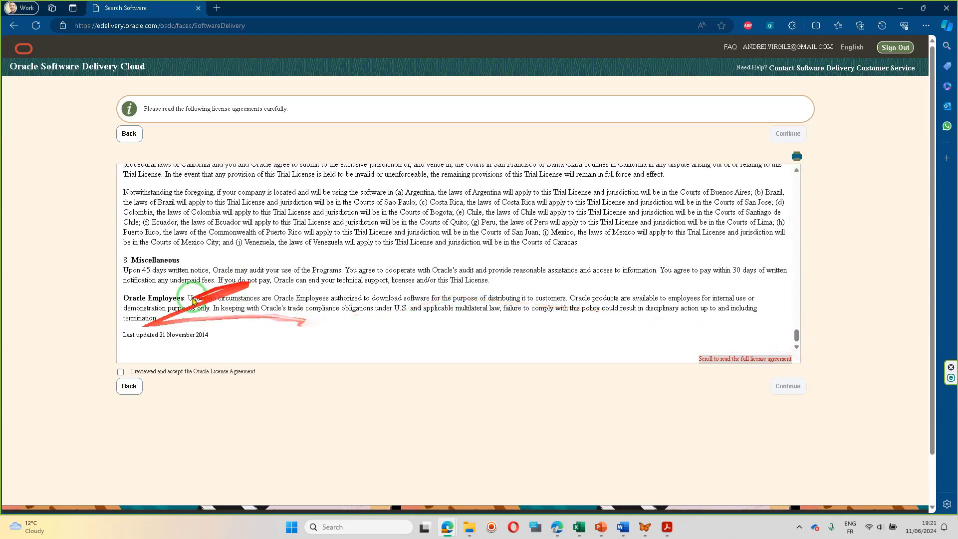
{"action": "left_click", "coordinate": [120, 371]}
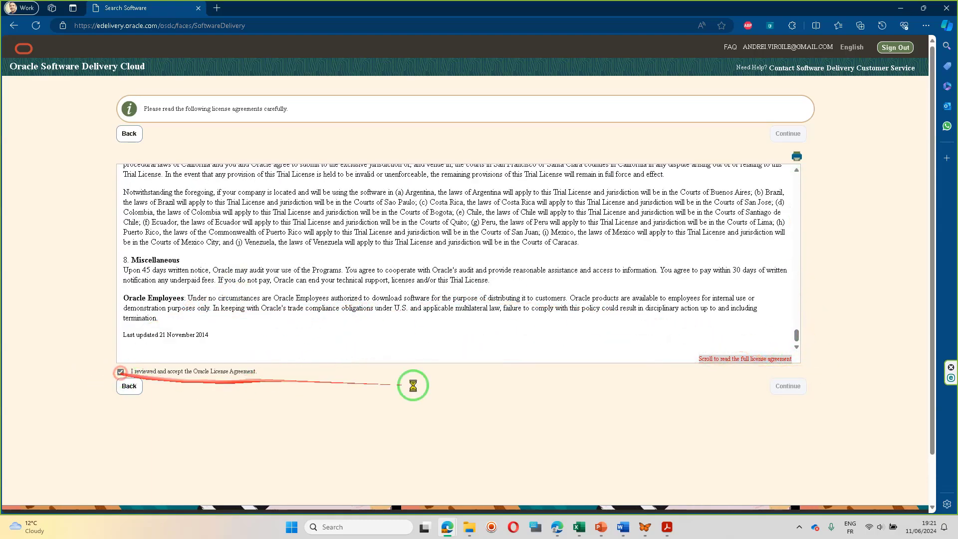
{"action": "left_click", "coordinate": [788, 385]}
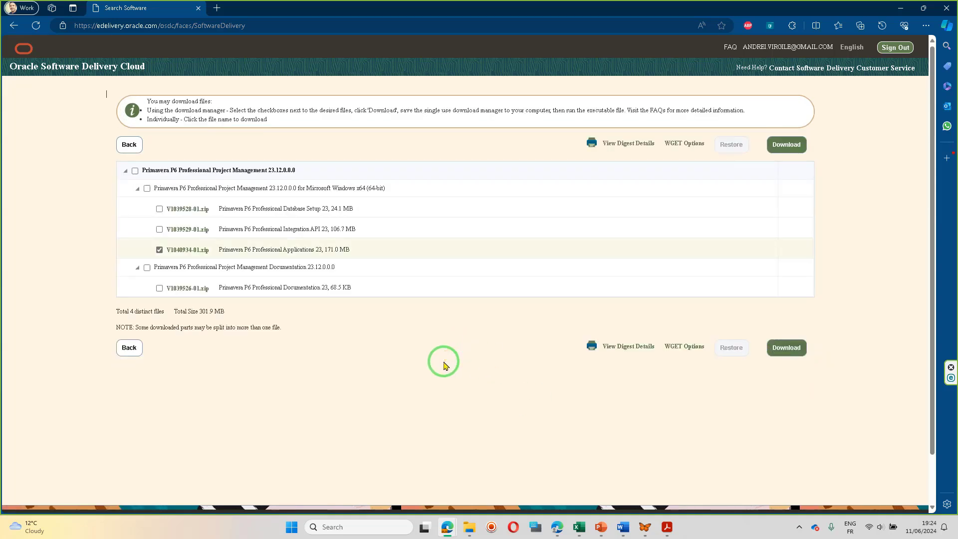
Download the Oracle download manager with only V1040934-01.zip, Primavera P6 Professional Applications 23, selected.
{"action": "left_click", "coordinate": [135, 171]}
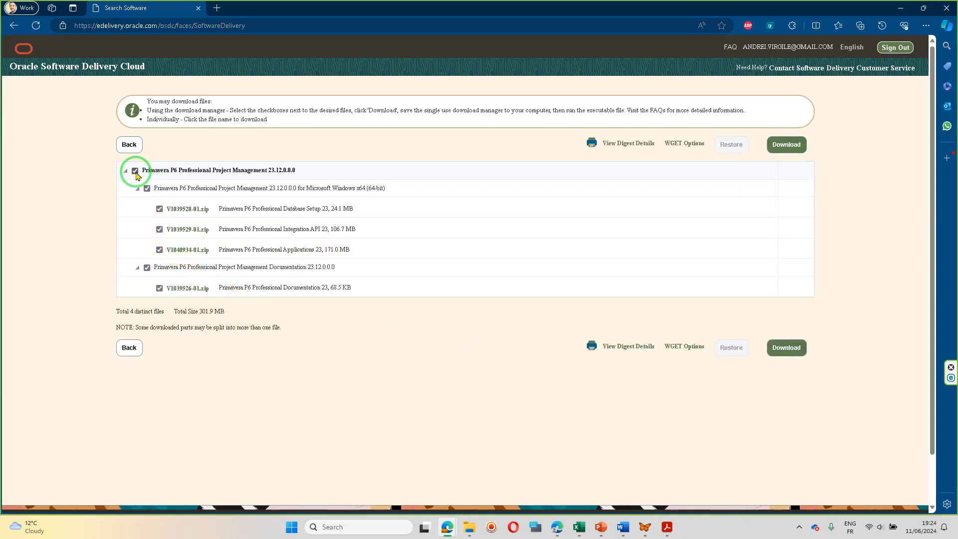
{"action": "left_click", "coordinate": [136, 172]}
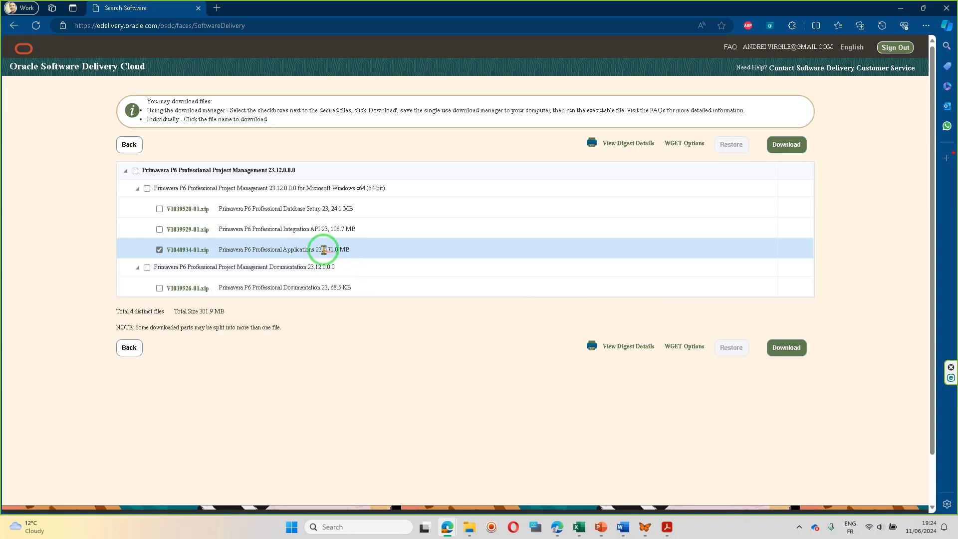
{"action": "left_click", "coordinate": [783, 350]}
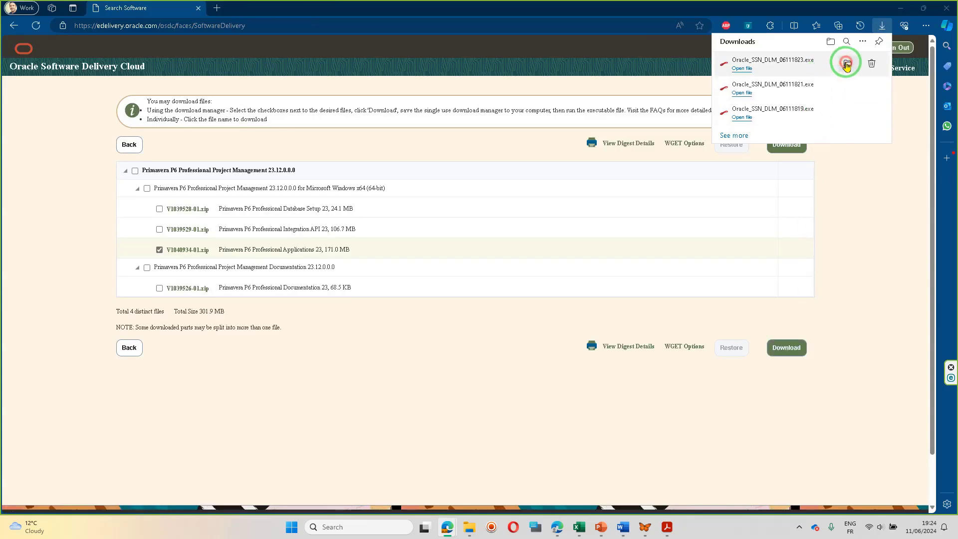
Run Oracle_SSN_DLM_06111823.exe from the Downloads folder and start the download into the default destination.
{"action": "left_click", "coordinate": [847, 63]}
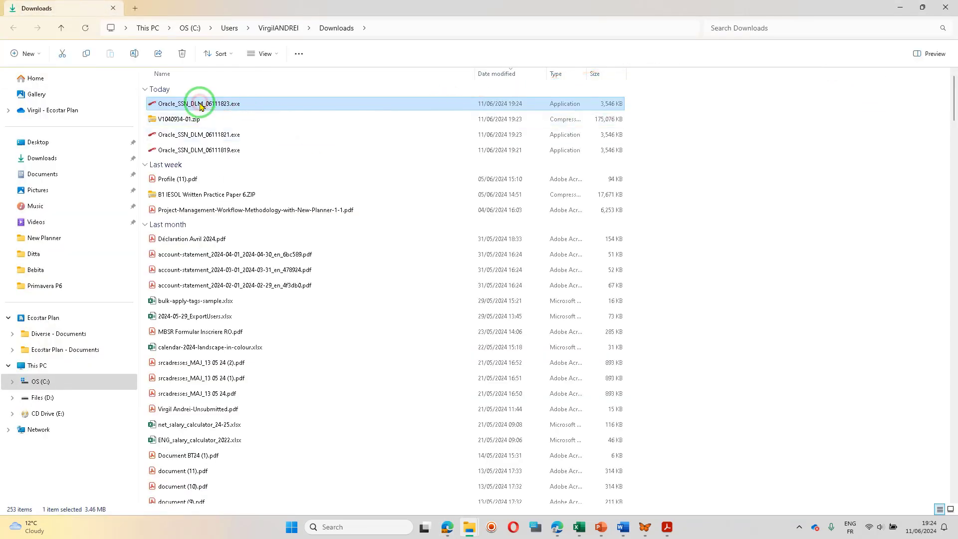
{"action": "double_click", "coordinate": [200, 105]}
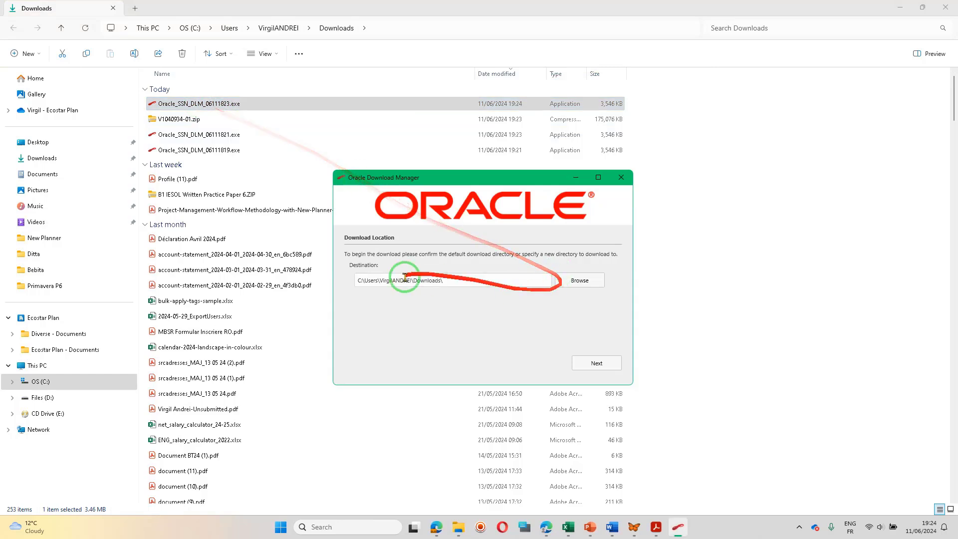
{"action": "left_click", "coordinate": [605, 367]}
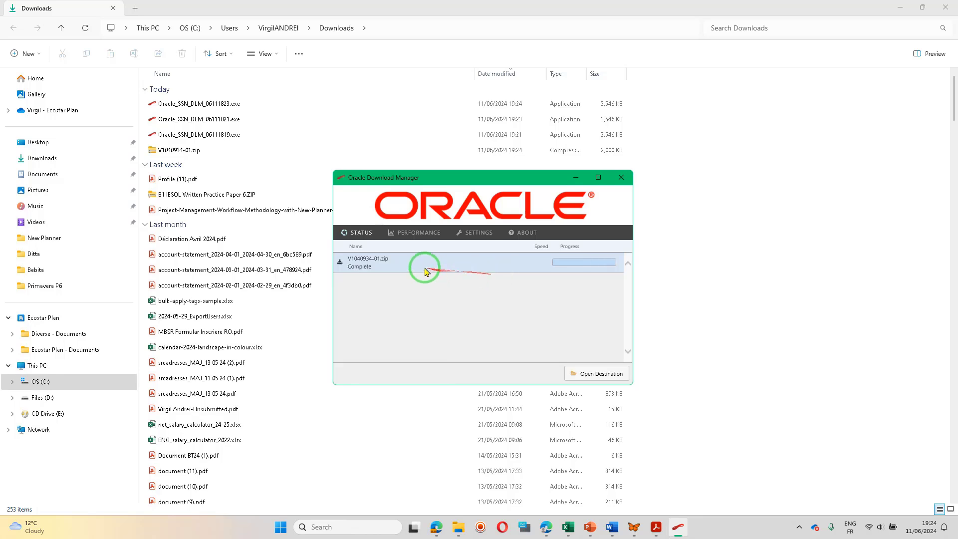
Open the download destination and extract V1040934-01.zip into the suggested folder.
{"action": "left_click", "coordinate": [604, 373]}
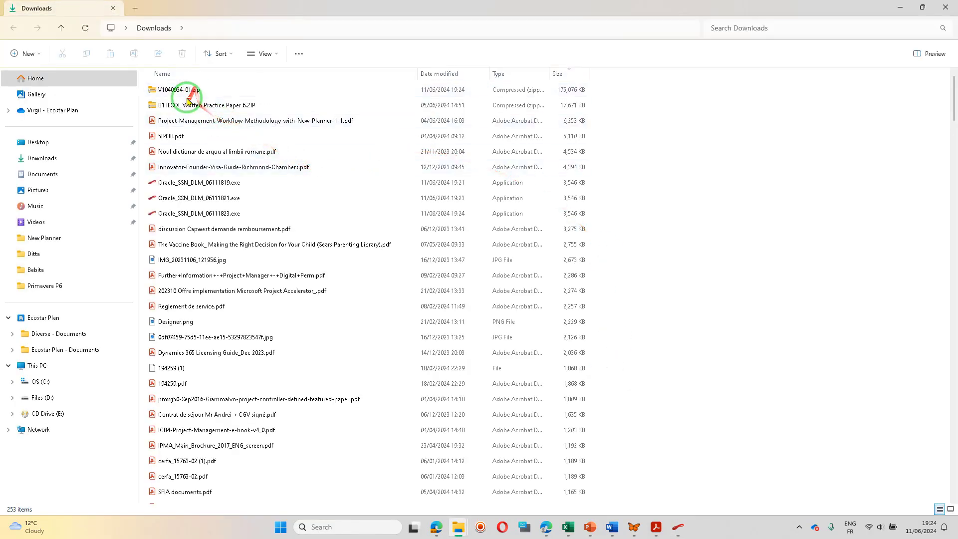
{"action": "left_click", "coordinate": [190, 89]}
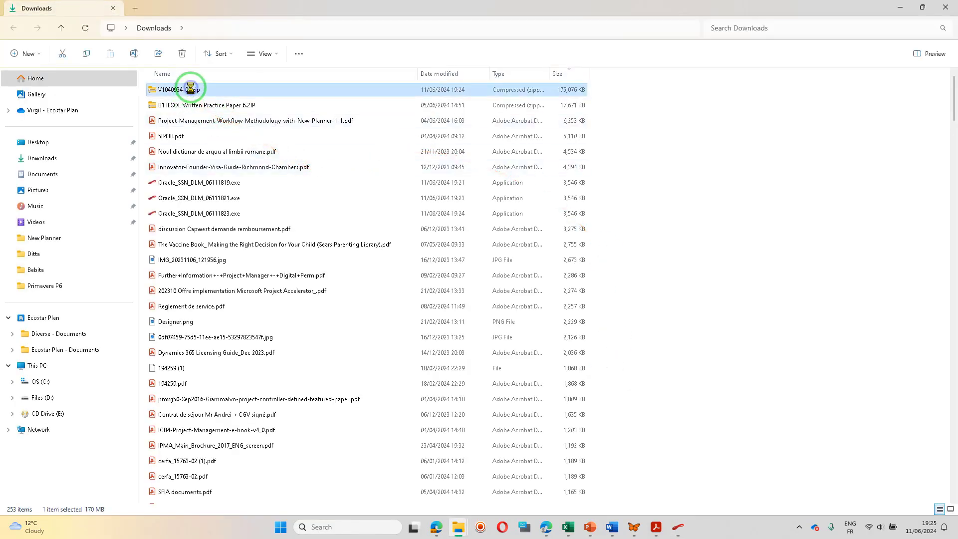
{"action": "right_click", "coordinate": [190, 90]}
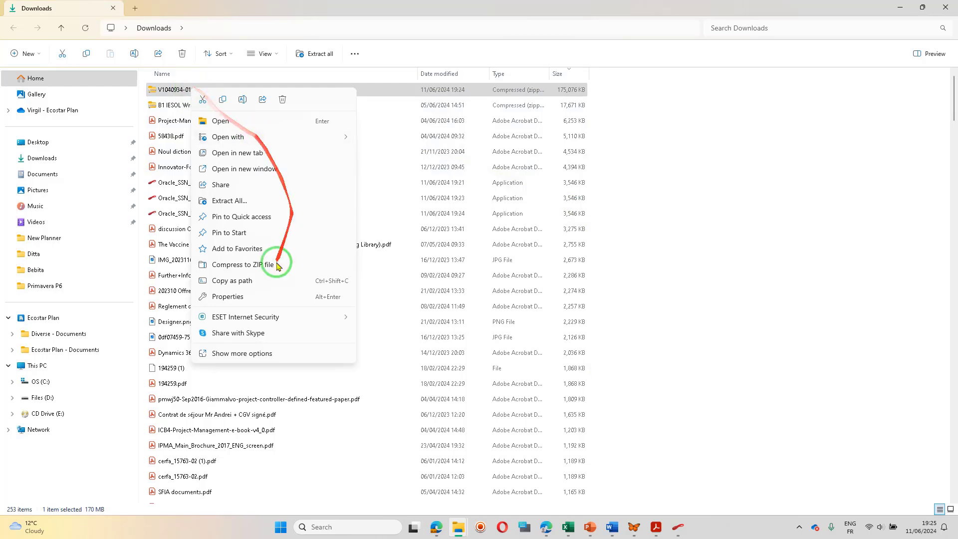
{"action": "left_click", "coordinate": [253, 202]}
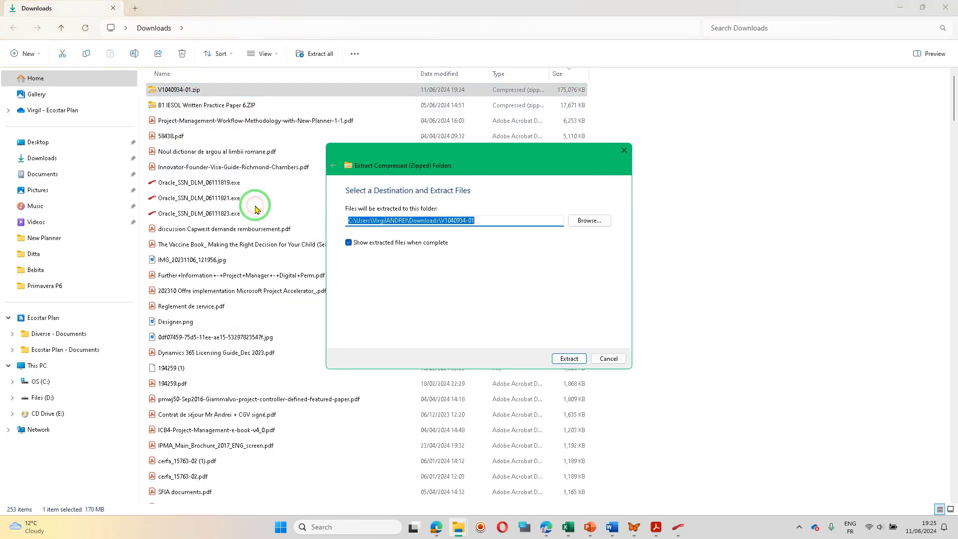
{"action": "left_click", "coordinate": [585, 361]}
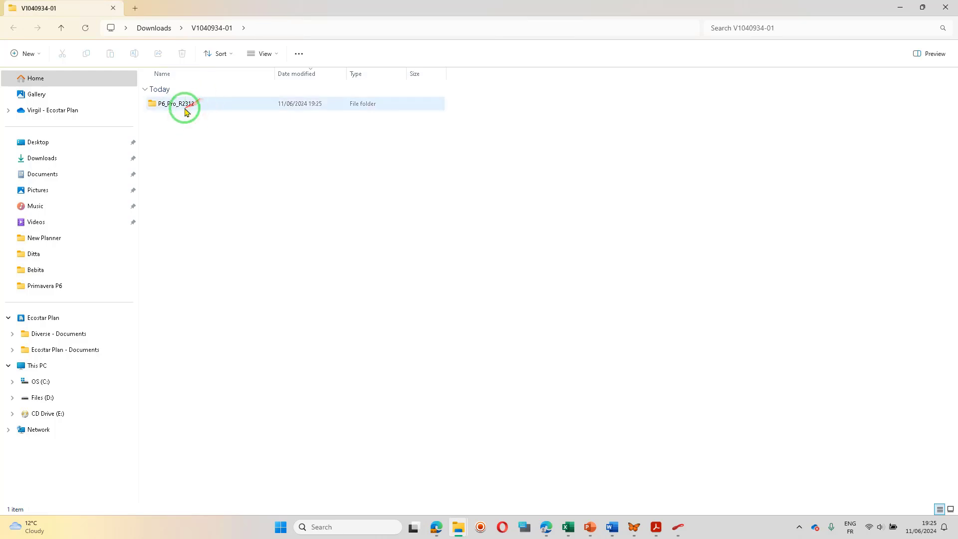
Extract P6ProfessionalSetup.zip from the P6_Pro_R2312 folder into its suggested destination.
{"action": "double_click", "coordinate": [184, 107]}
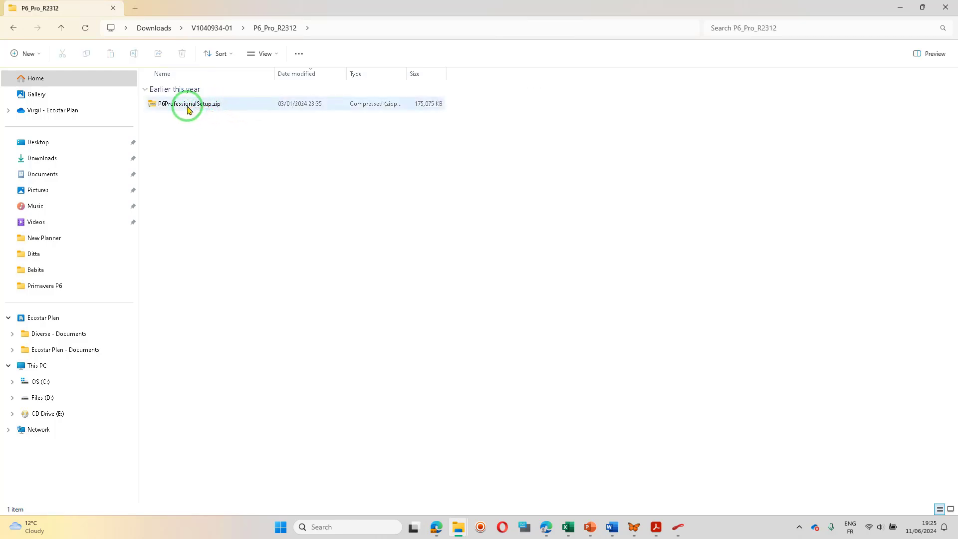
{"action": "double_click", "coordinate": [187, 106]}
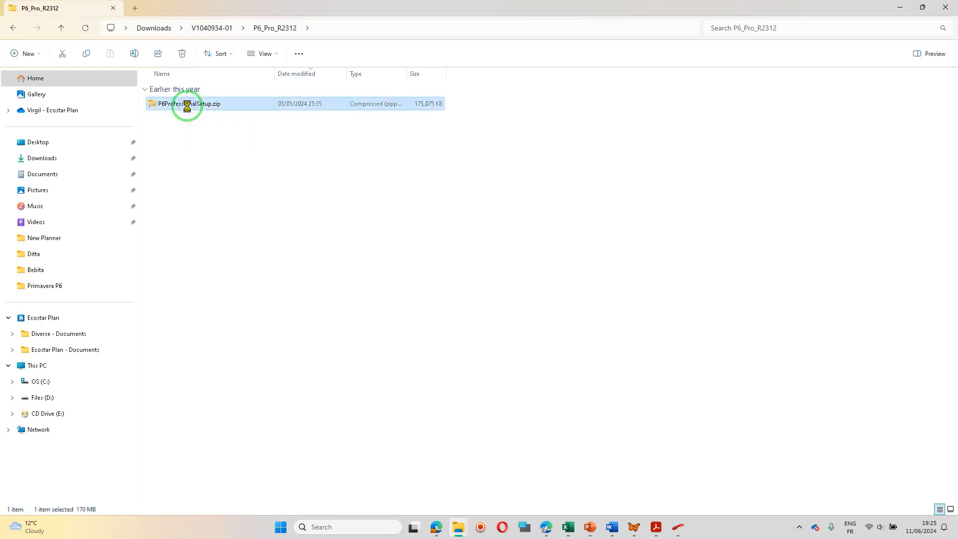
{"action": "right_click", "coordinate": [187, 105]}
{"action": "left_click", "coordinate": [241, 217]}
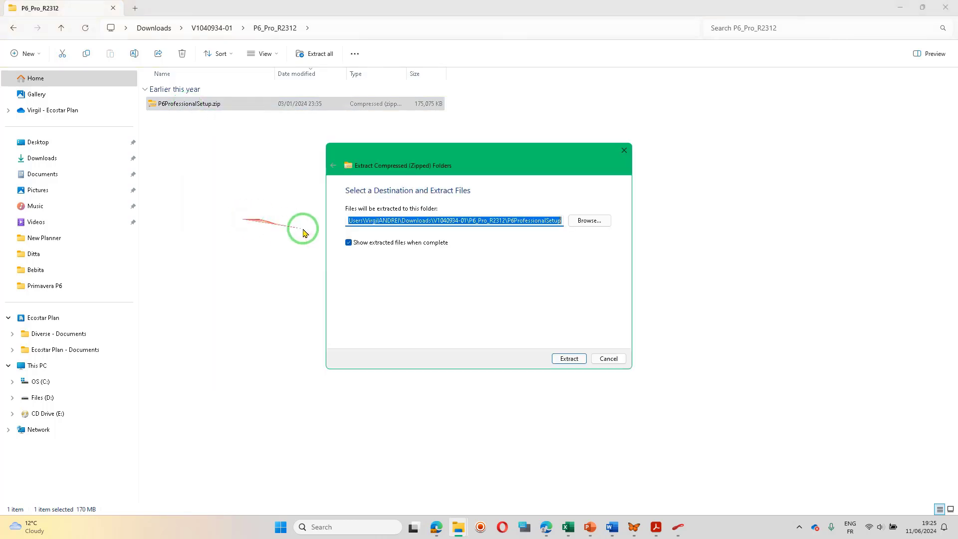
{"action": "left_click", "coordinate": [570, 358]}
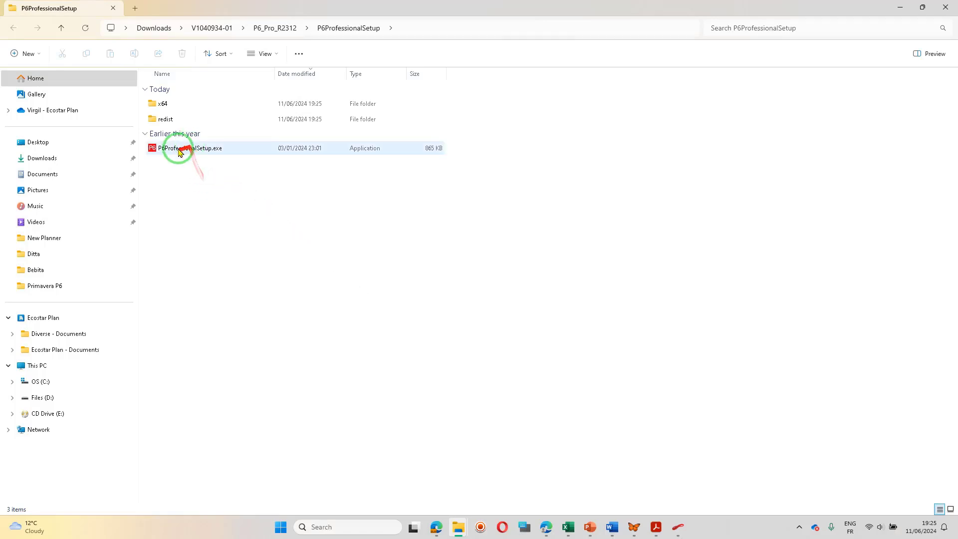
Run P6ProfessionalSetup.exe and perform a Typical upgrade that replaces the existing version.
{"action": "double_click", "coordinate": [174, 152]}
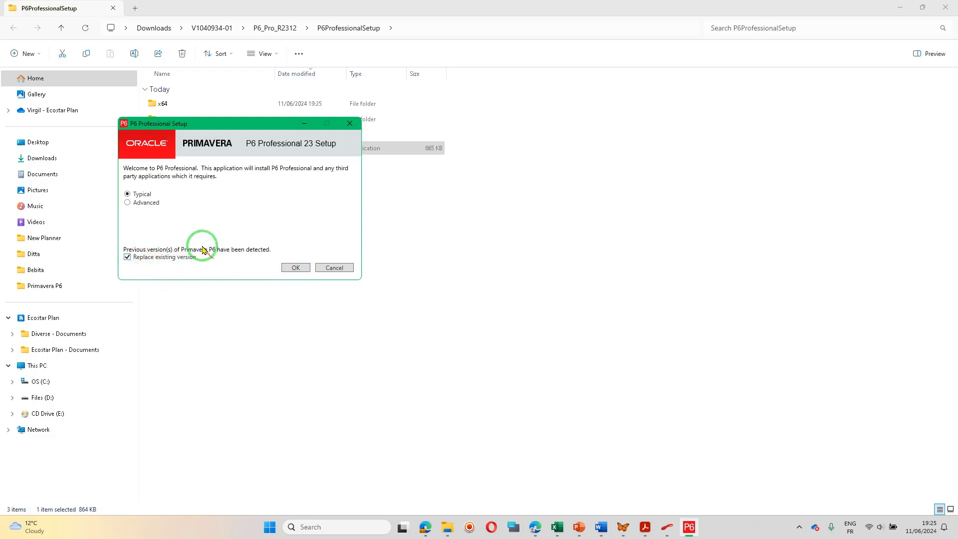
{"action": "left_click", "coordinate": [296, 267]}
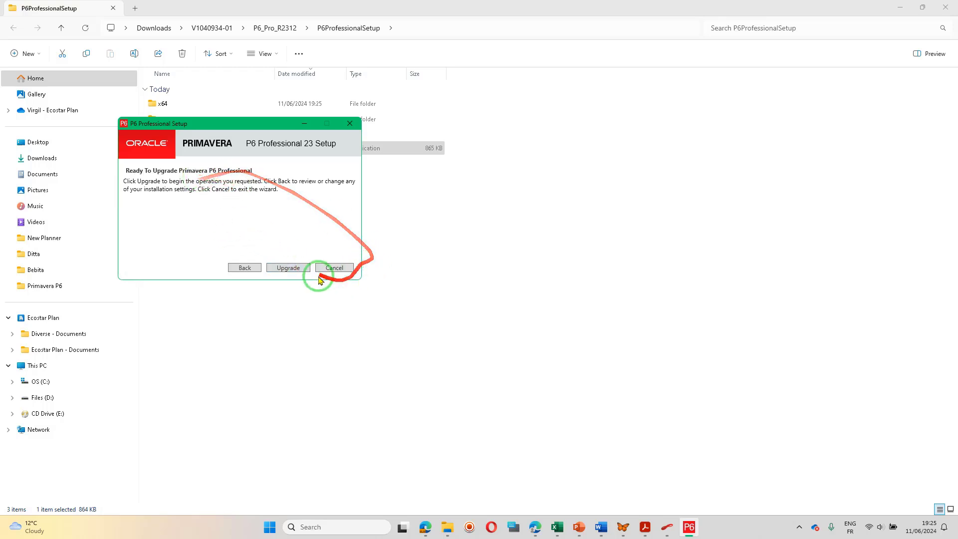
{"action": "left_click", "coordinate": [297, 268]}
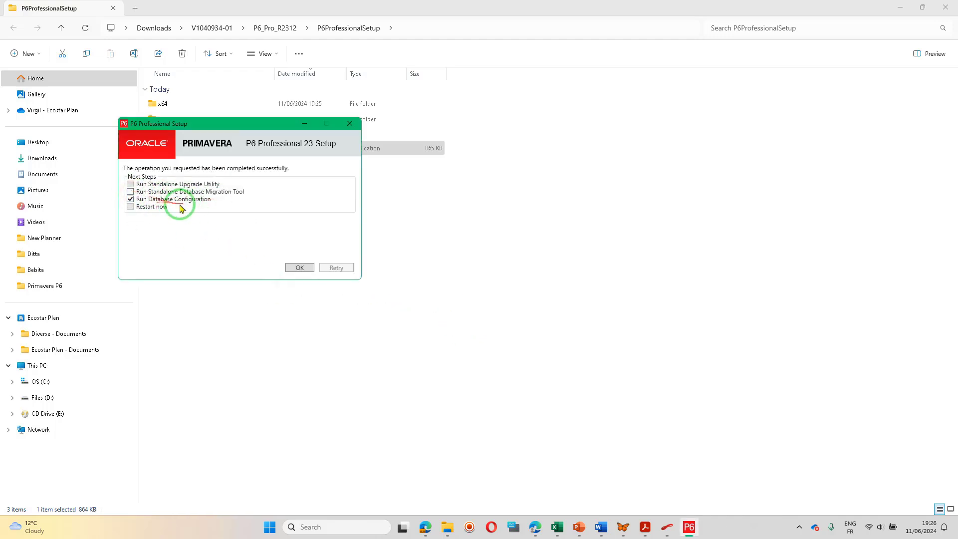
Finish setup by running Database Configuration and choose to add a new standalone SQLite database and connection for PMDB.
{"action": "left_click", "coordinate": [302, 268]}
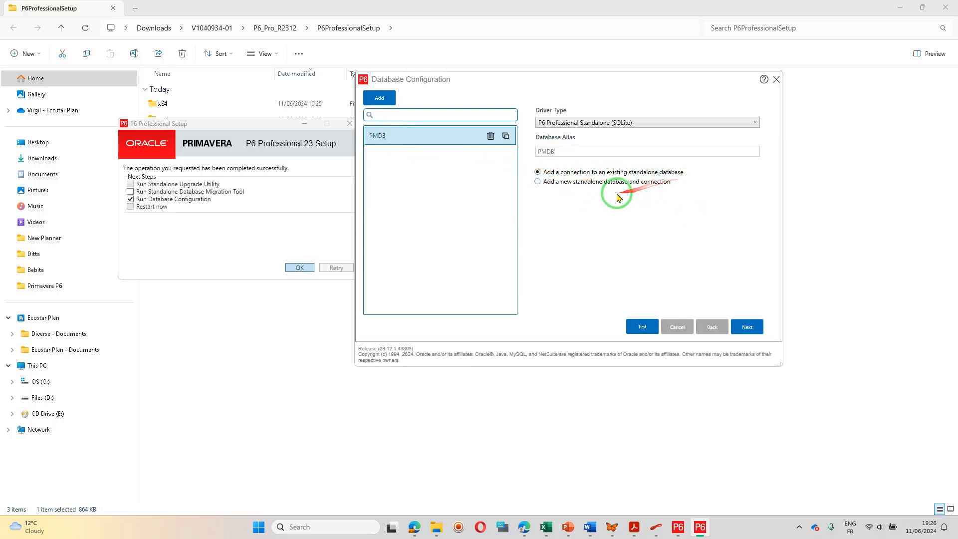
{"action": "left_click", "coordinate": [537, 183]}
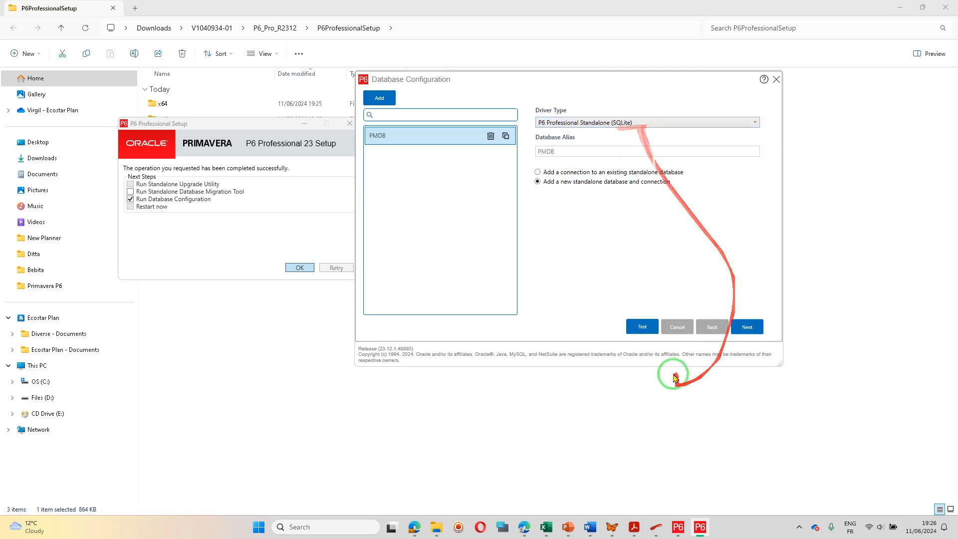
{"action": "left_click", "coordinate": [749, 327]}
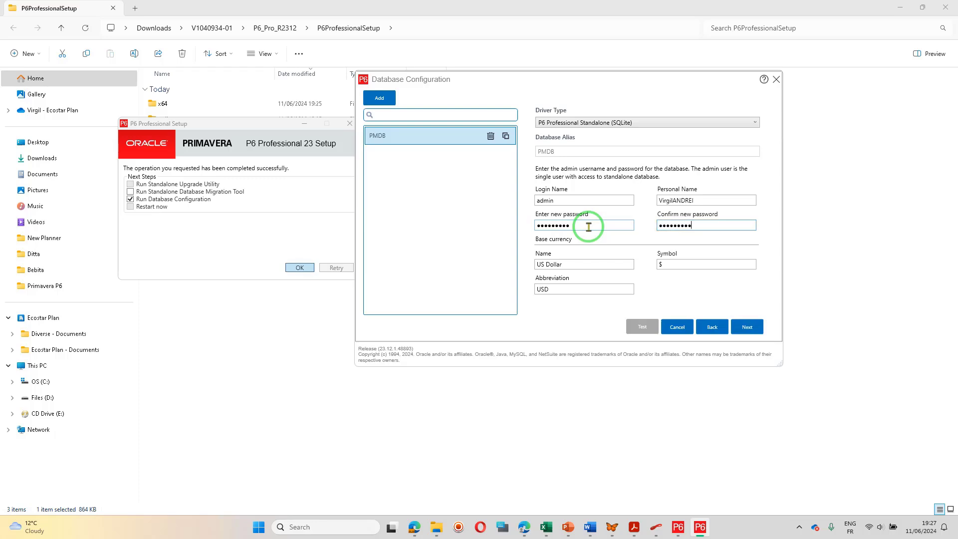
Accept the admin login and US Dollar base currency, and save the database with sample data, overwriting the existing PPMDBSQLite.db.
{"action": "left_click", "coordinate": [754, 330]}
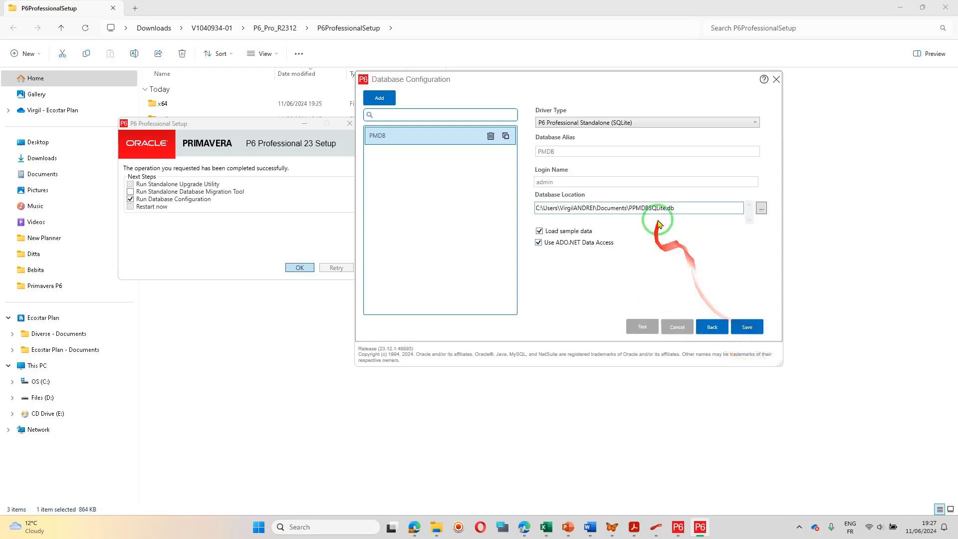
{"action": "left_click", "coordinate": [762, 333]}
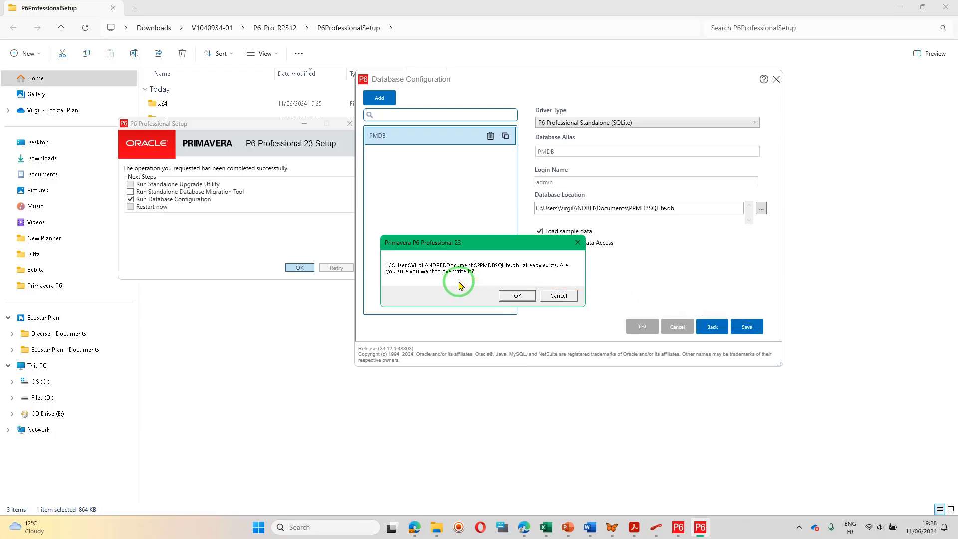
{"action": "left_click_drag", "start_coordinate": [486, 248], "coordinate": [458, 248]}
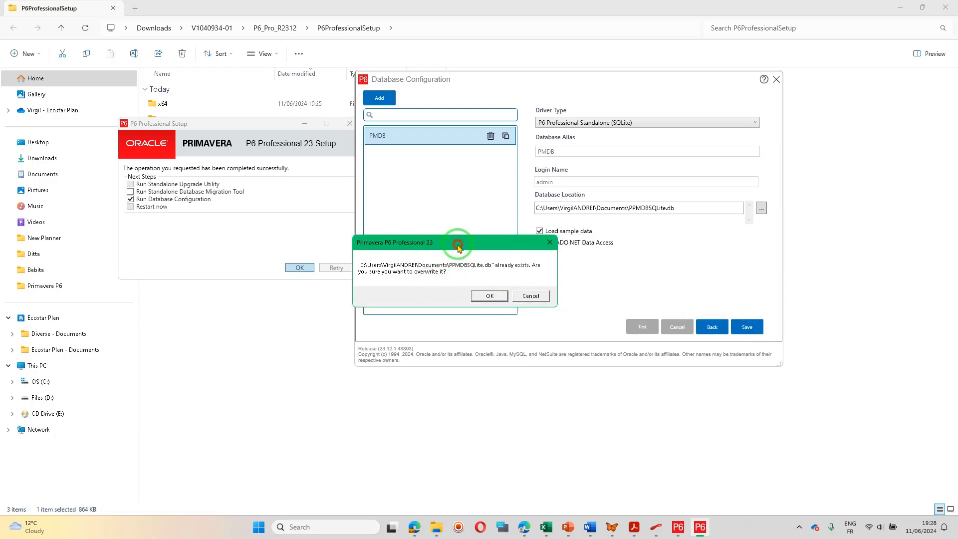
{"action": "left_click", "coordinate": [495, 296]}
{"action": "left_click", "coordinate": [506, 294]}
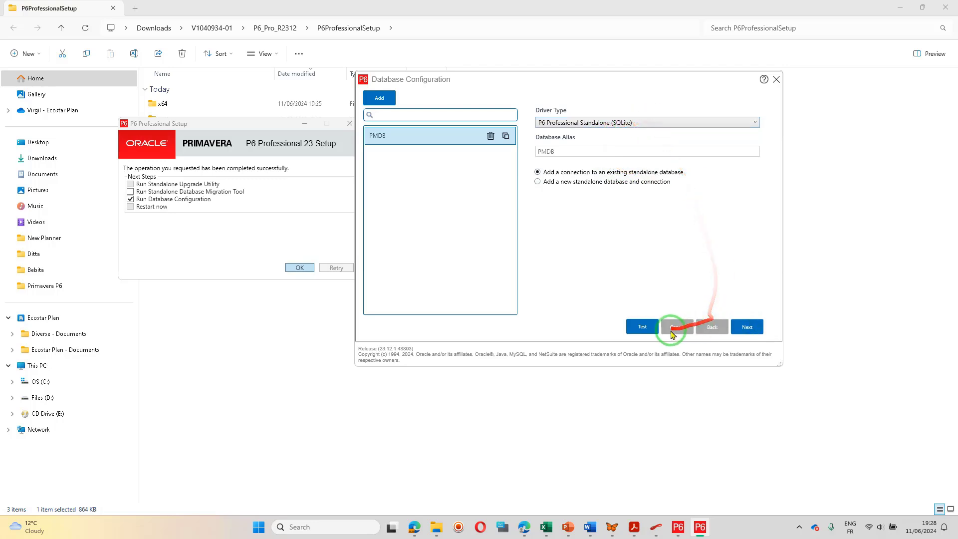
Test the PMDB database connection and dismiss the test message.
{"action": "left_click", "coordinate": [641, 327]}
{"action": "left_click", "coordinate": [516, 296]}
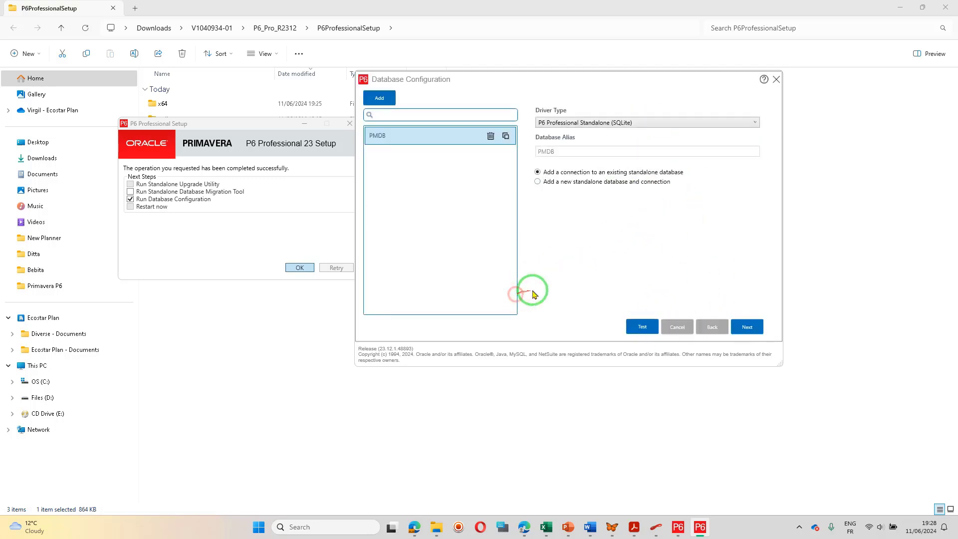
Check the PMDB database location, return to the connection type page, and close Database Configuration.
{"action": "left_click", "coordinate": [754, 329]}
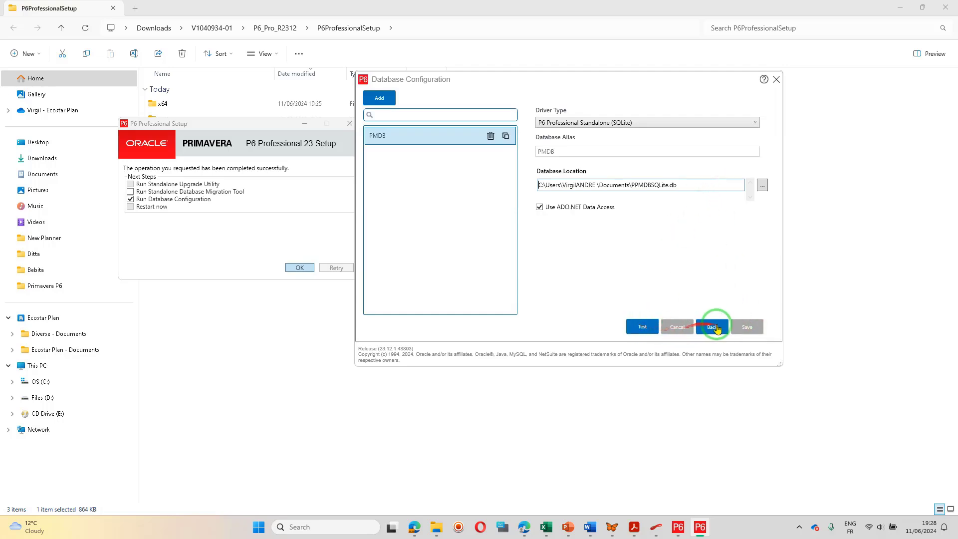
{"action": "left_click", "coordinate": [713, 327]}
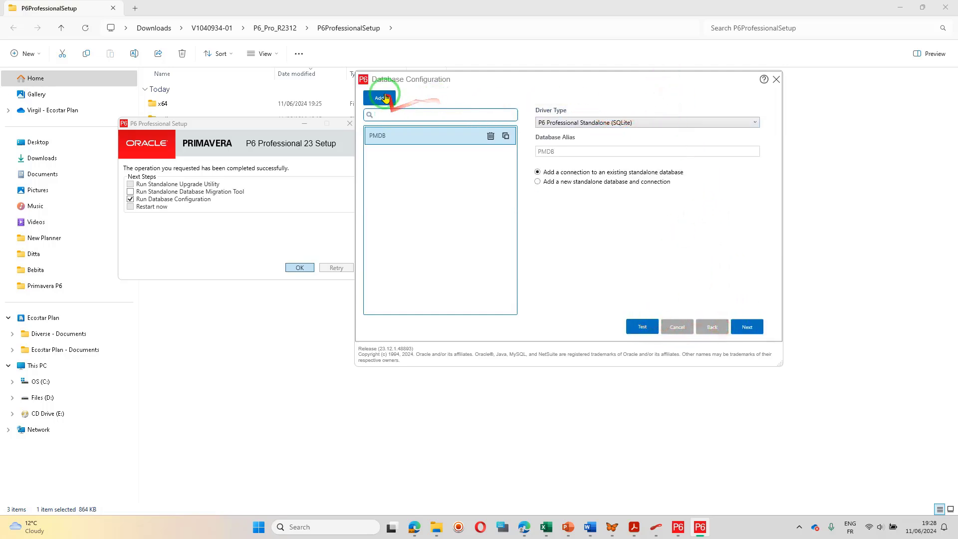
{"action": "left_click", "coordinate": [776, 81]}
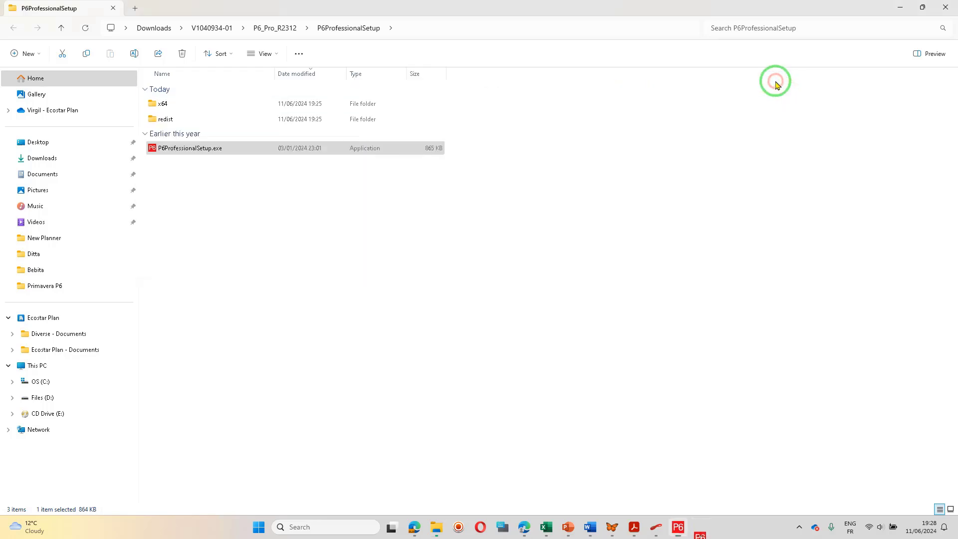
Search Windows for "primavera" and launch P6 Professional 23 (x64).
{"action": "left_click", "coordinate": [359, 531]}
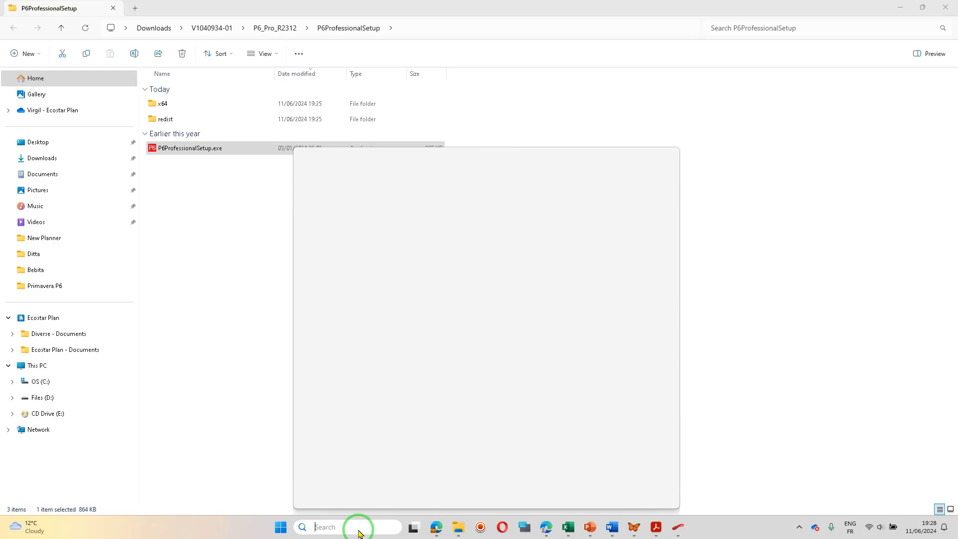
{"action": "type", "text": "primavera"}
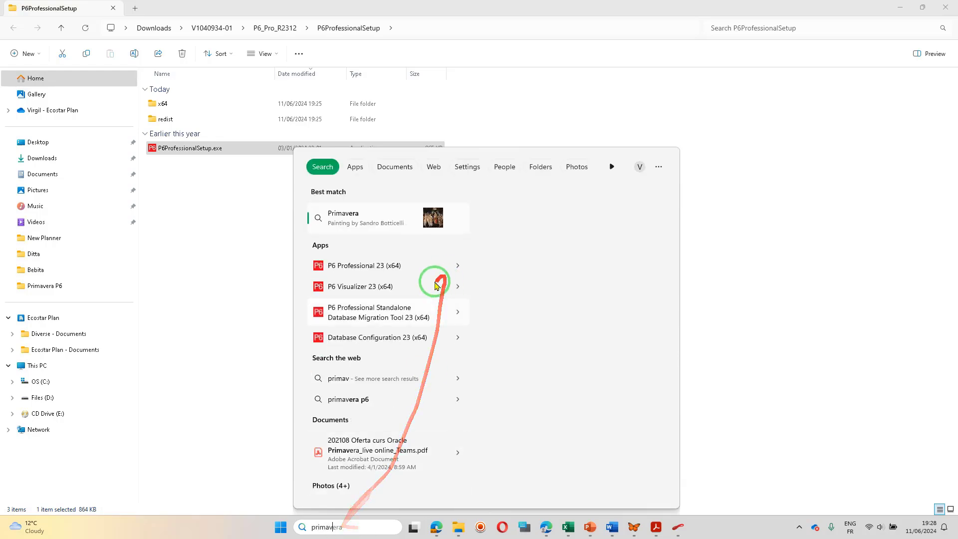
{"action": "left_click", "coordinate": [367, 274]}
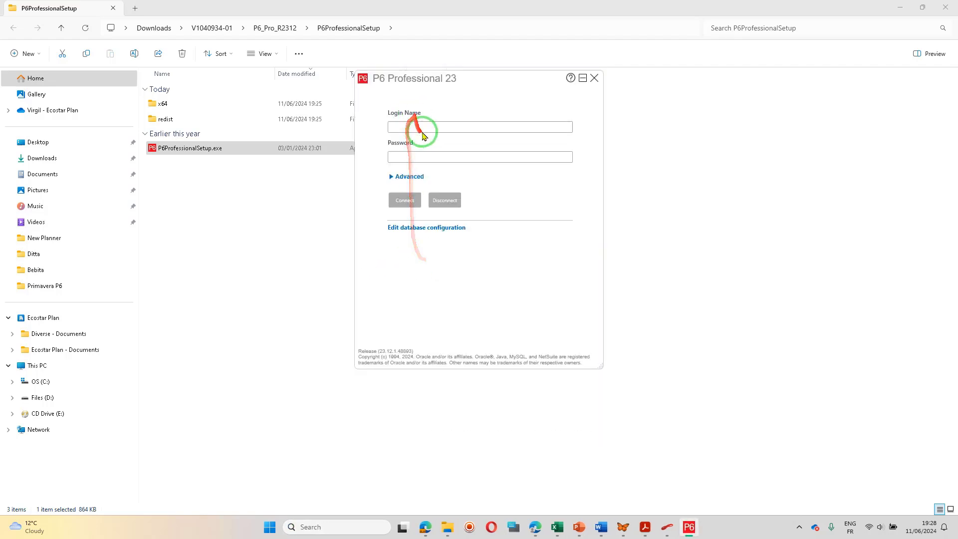
Log in to P6 Professional as admin with the account password and dismiss the industry selection warning.
{"action": "left_click", "coordinate": [423, 129]}
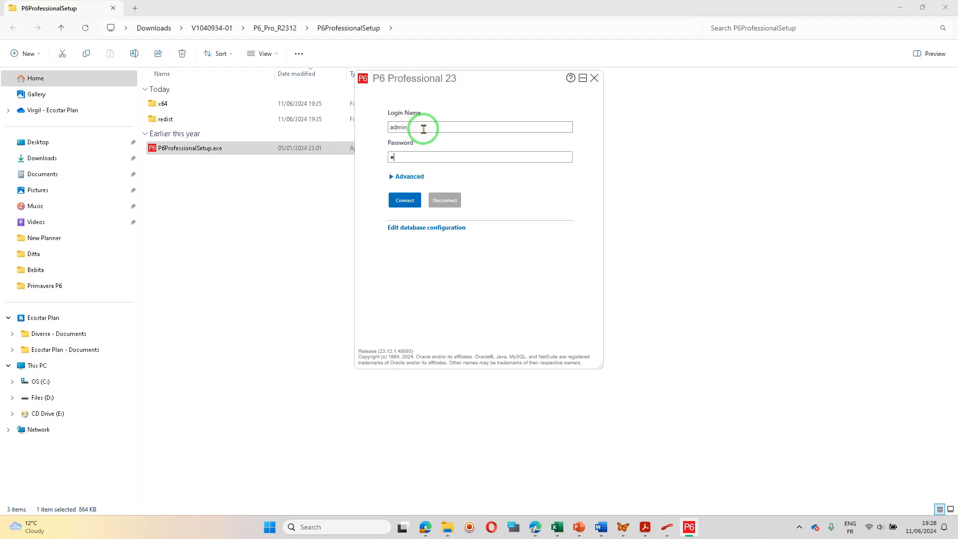
{"action": "type", "text": "*"}
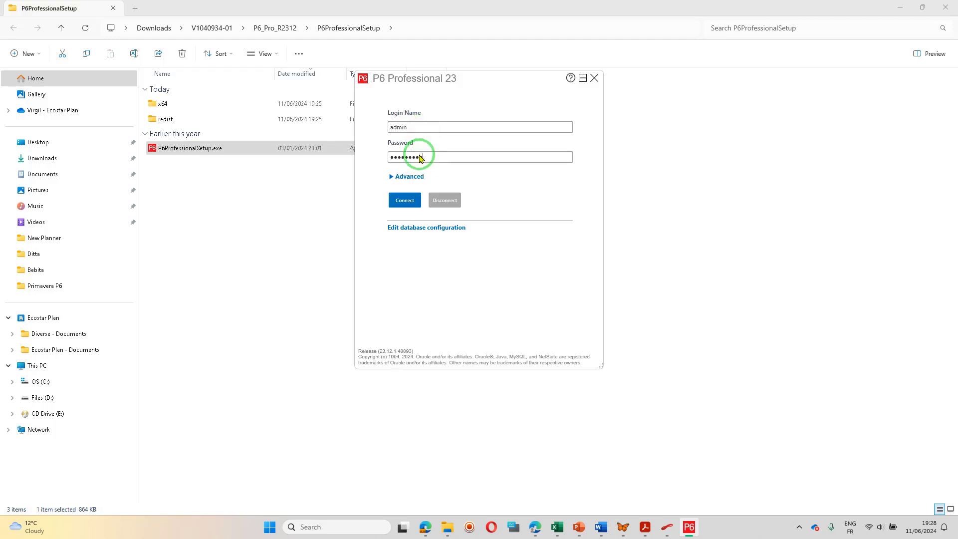
{"action": "left_click", "coordinate": [415, 200]}
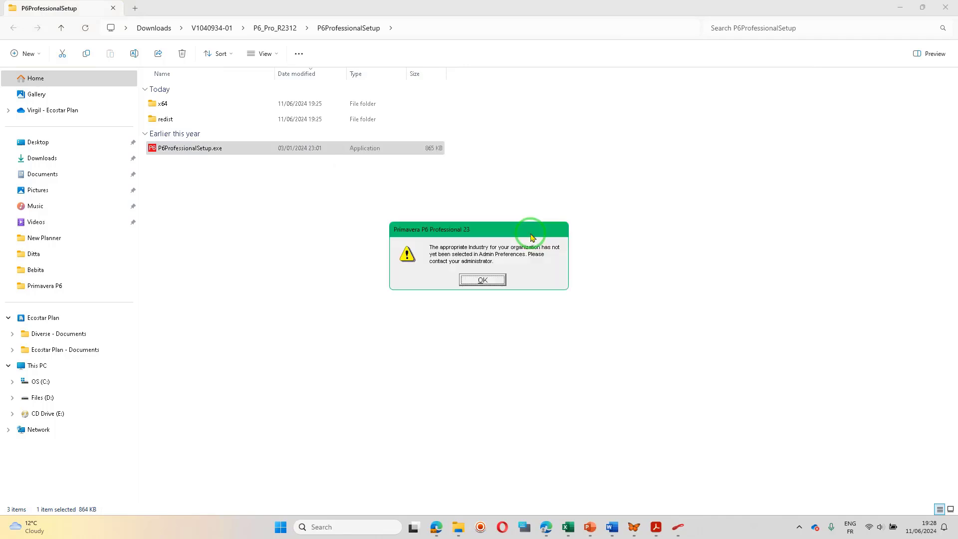
{"action": "left_click", "coordinate": [497, 283]}
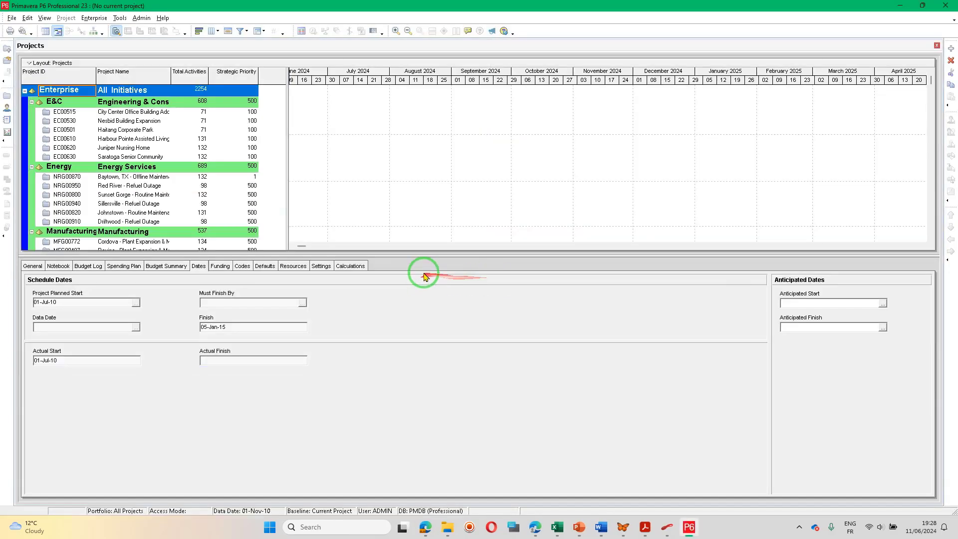
Enlarge the Projects table by shrinking the details and Gantt areas, then collapse the E&C node and collapse and re-expand Enterprise.
{"action": "left_click_drag", "start_coordinate": [429, 255], "coordinate": [422, 418]}
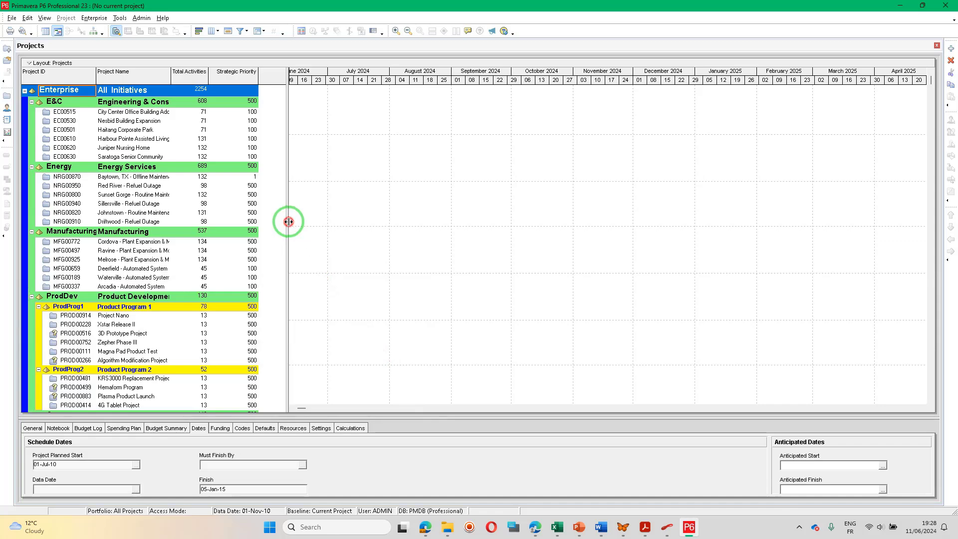
{"action": "left_click_drag", "start_coordinate": [288, 220], "coordinate": [461, 232]}
{"action": "left_click", "coordinate": [32, 102]}
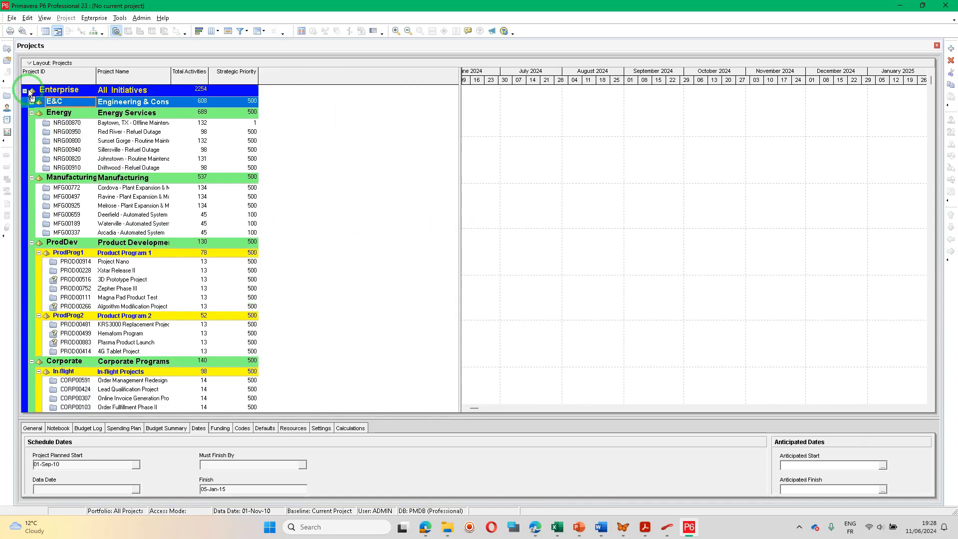
{"action": "left_click", "coordinate": [25, 90]}
{"action": "left_click", "coordinate": [25, 91]}
Open project CORP00307, Online Invoice Generation Project, from the In-flight Projects group under Corporate Programs.
{"action": "scroll", "coordinate": [147, 273], "scroll_direction": "down", "scroll_amount": 4}
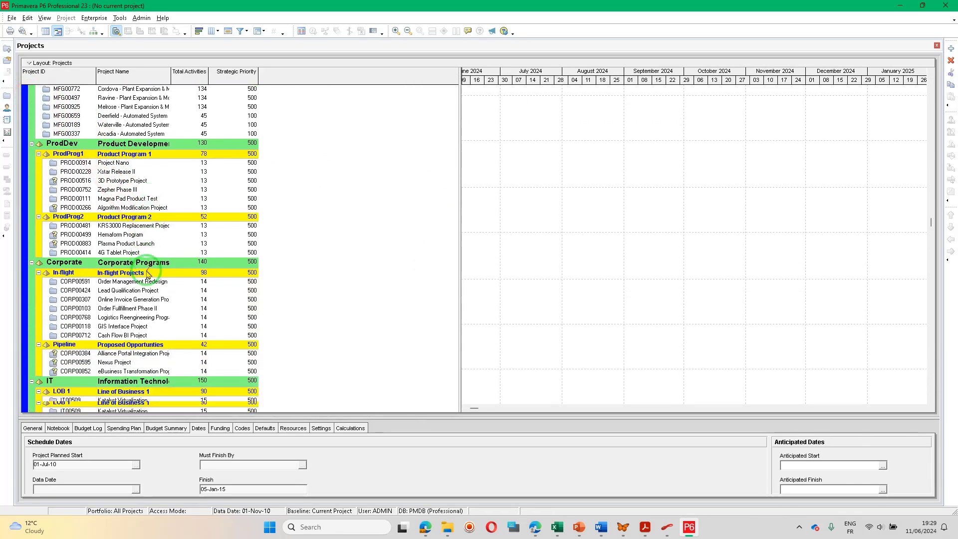
{"action": "scroll", "coordinate": [148, 273], "scroll_direction": "down", "scroll_amount": 3}
{"action": "left_click", "coordinate": [124, 218]}
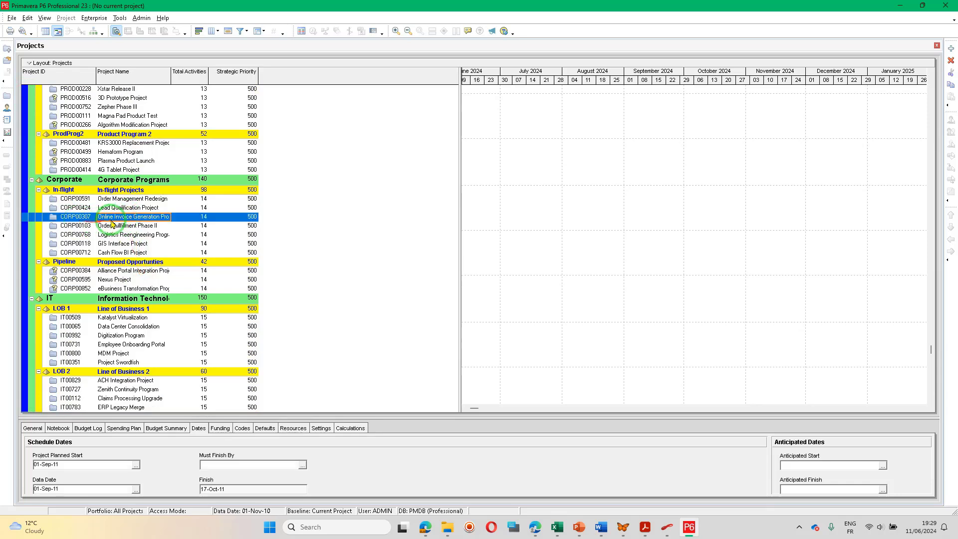
{"action": "right_click", "coordinate": [83, 220]}
{"action": "left_click", "coordinate": [118, 225]}
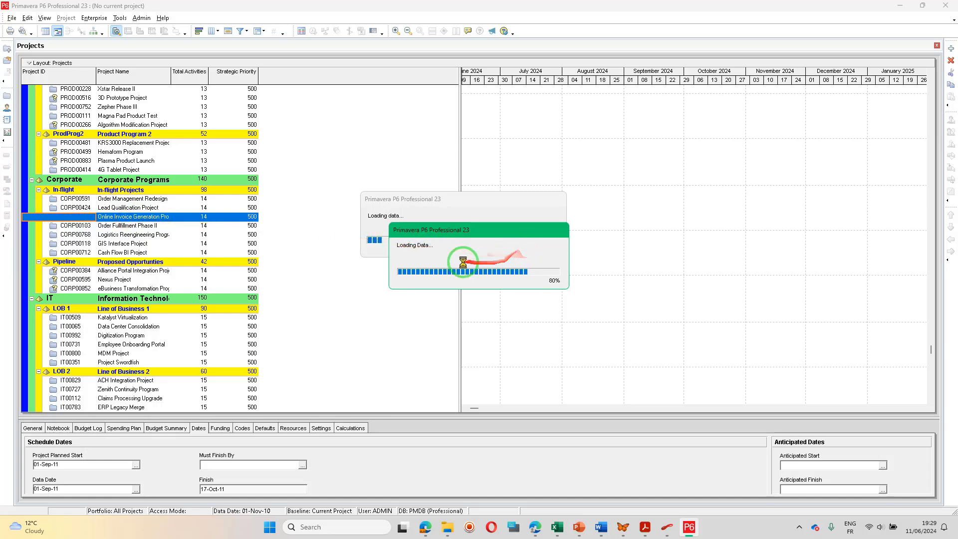